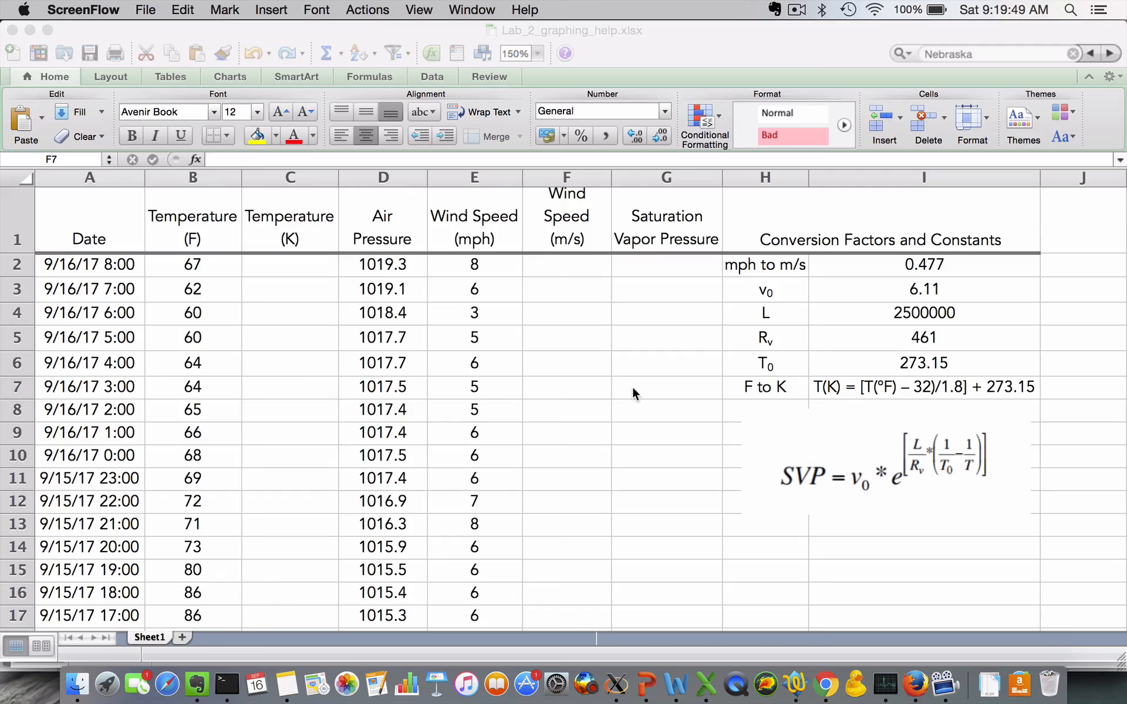
- Review the worksheet's data columns from Temperature (F) to Saturation Vapor Pressure, plus the conversion factors and constants
{"action": "left_click", "coordinate": [327, 313]}
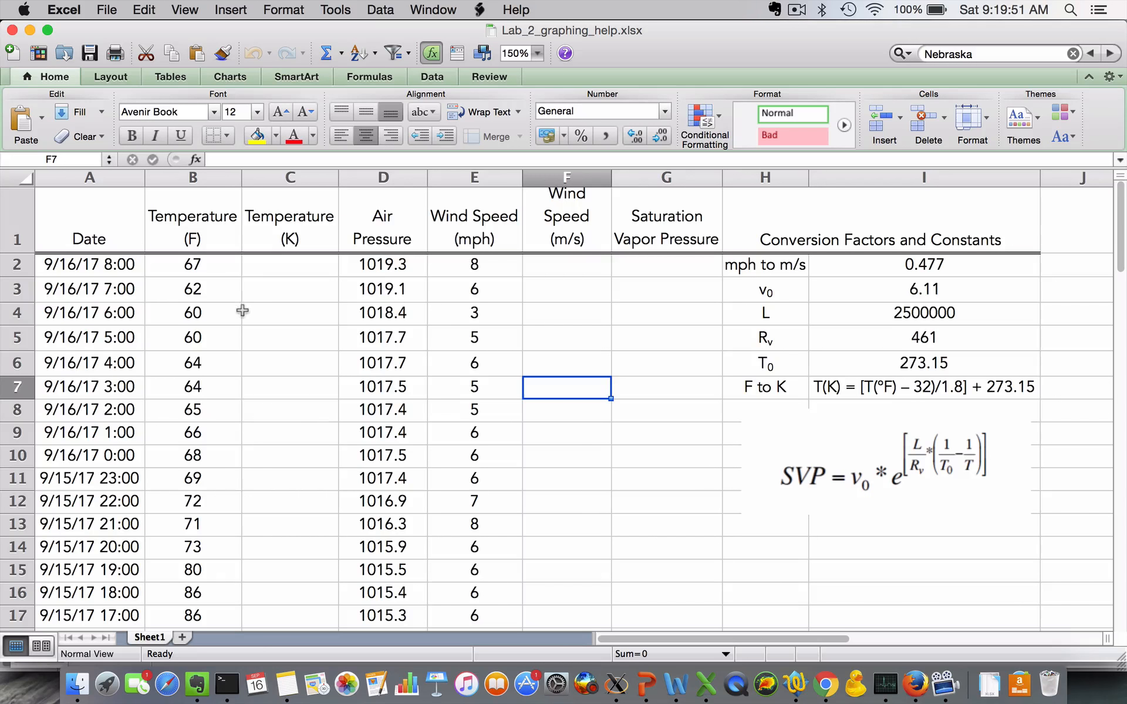
{"action": "left_click", "coordinate": [91, 180]}
{"action": "left_click", "coordinate": [208, 180]}
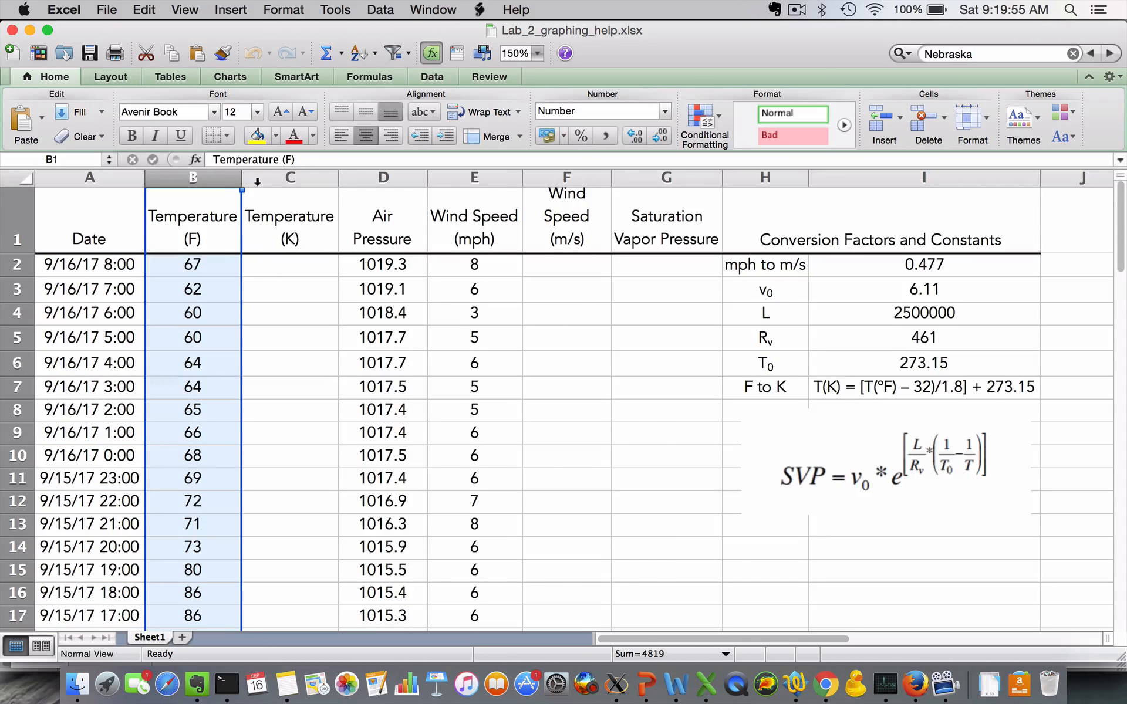
{"action": "left_click", "coordinate": [301, 178]}
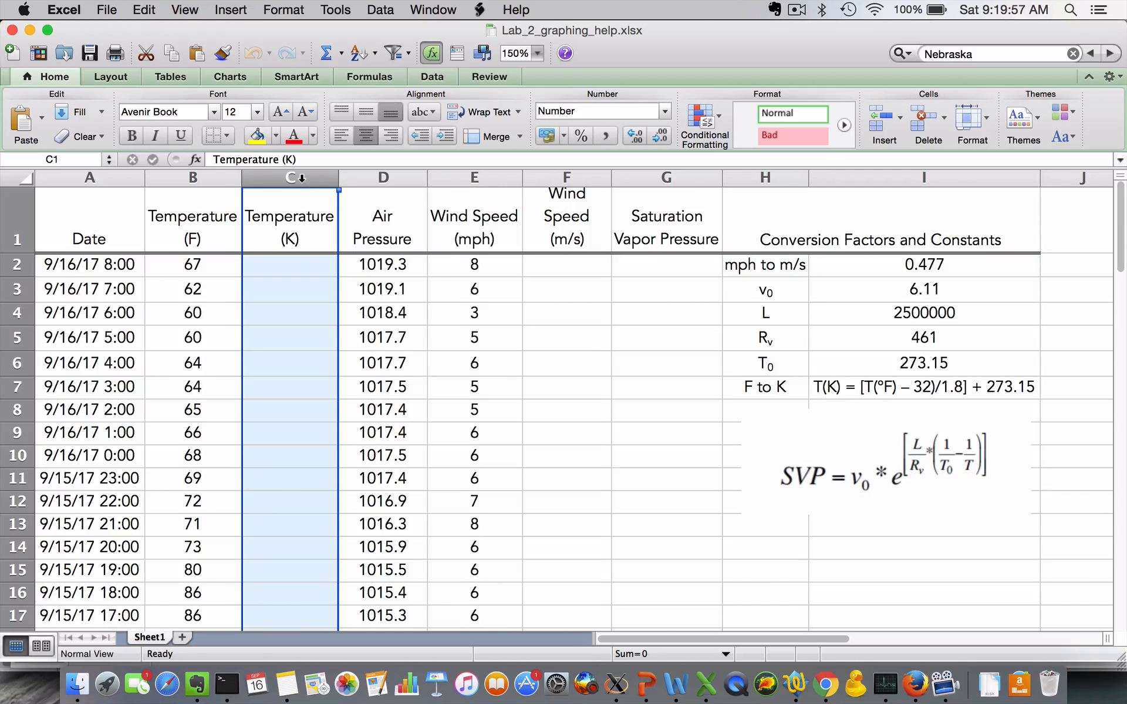
{"action": "left_click", "coordinate": [393, 179]}
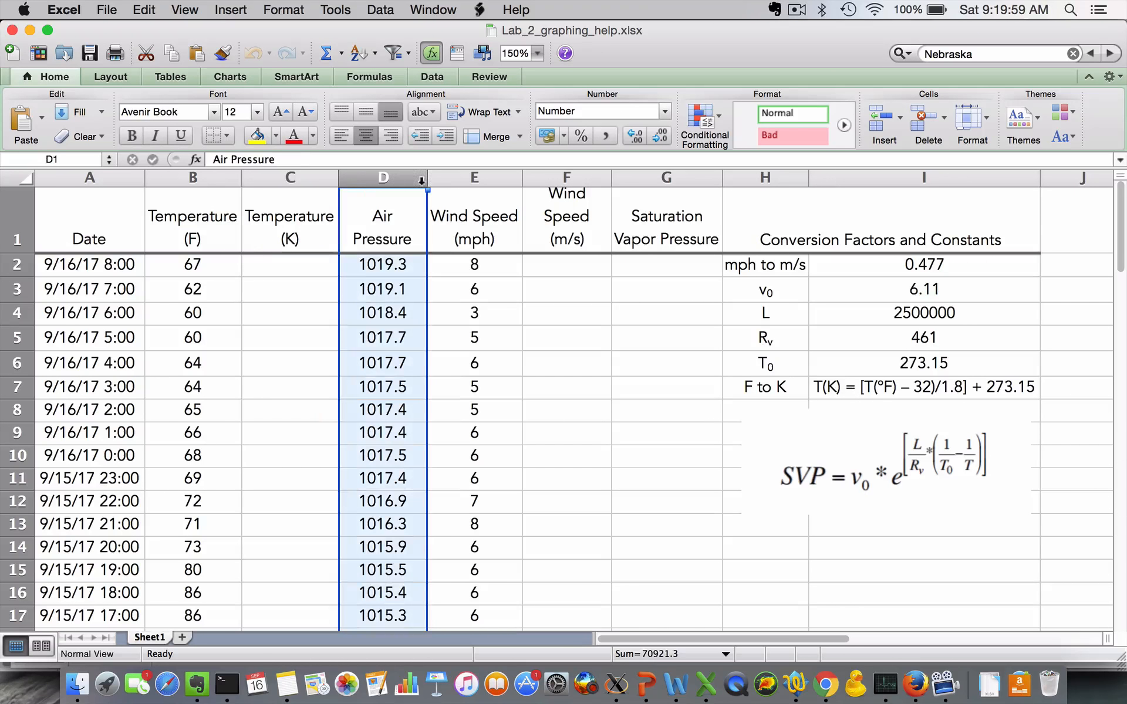
{"action": "left_click", "coordinate": [488, 180]}
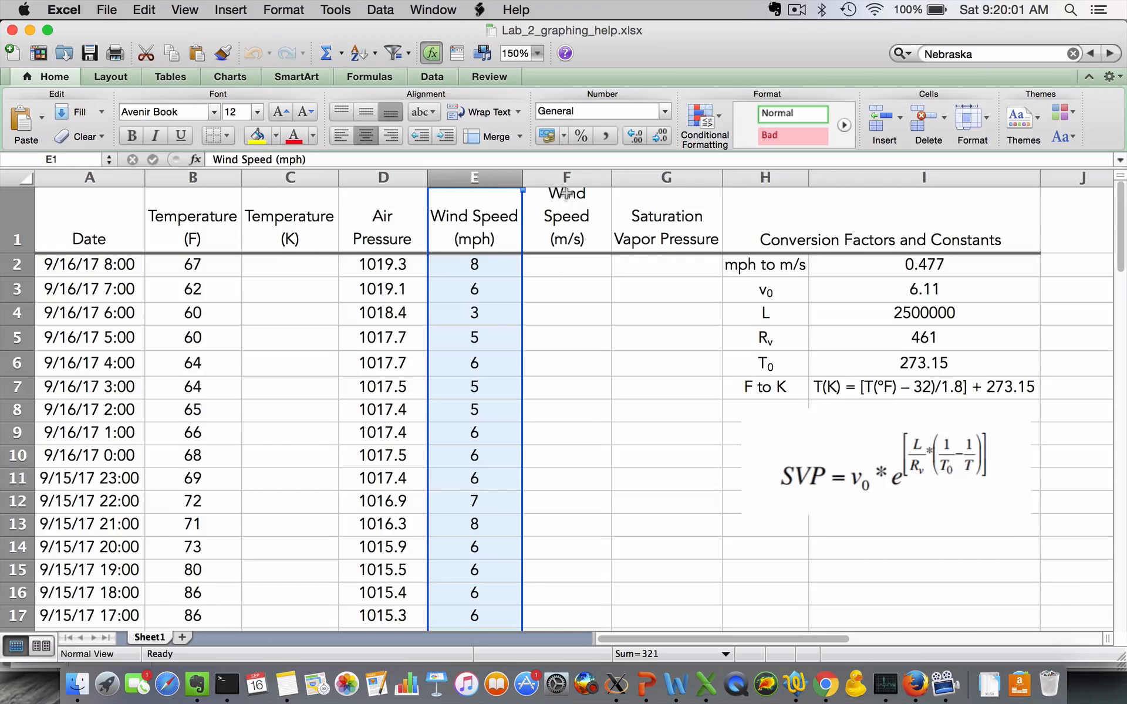
{"action": "left_click", "coordinate": [582, 180]}
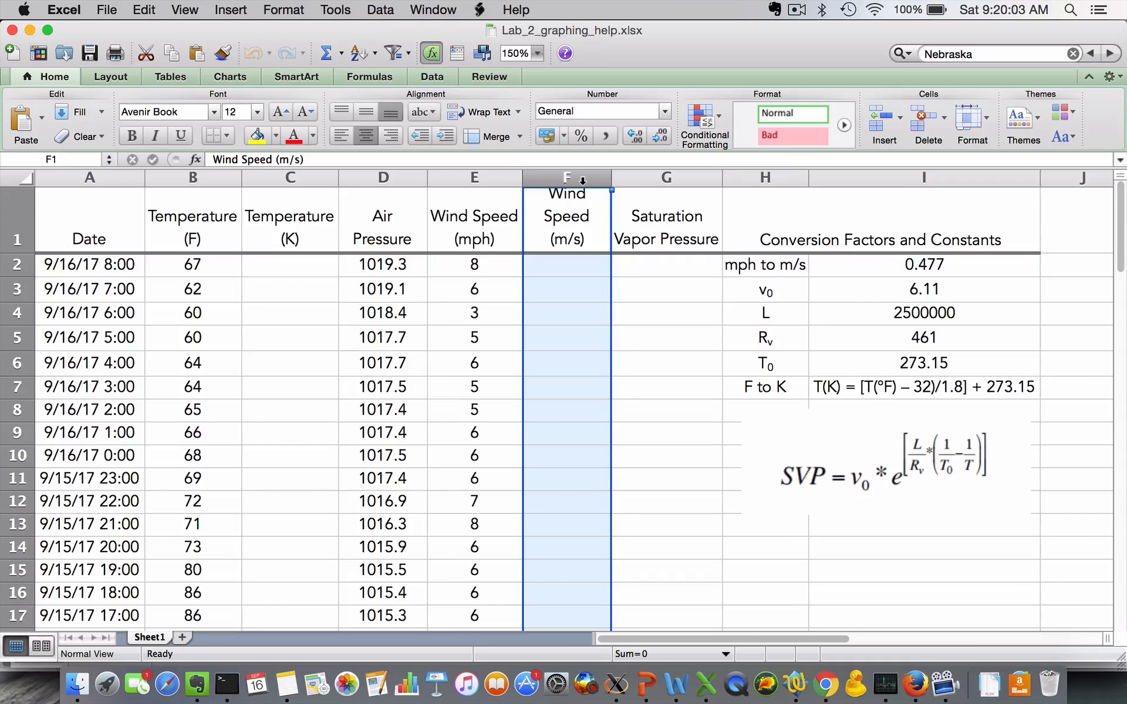
{"action": "left_click", "coordinate": [682, 184]}
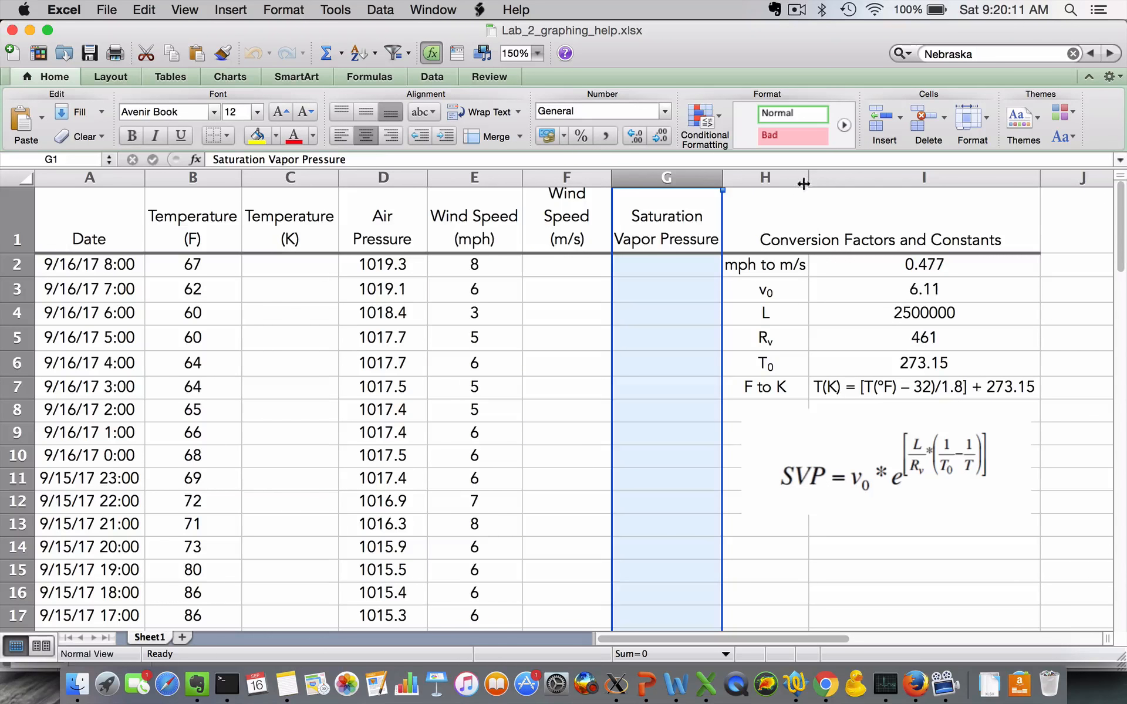
{"action": "left_click_drag", "start_coordinate": [769, 177], "coordinate": [923, 178]}
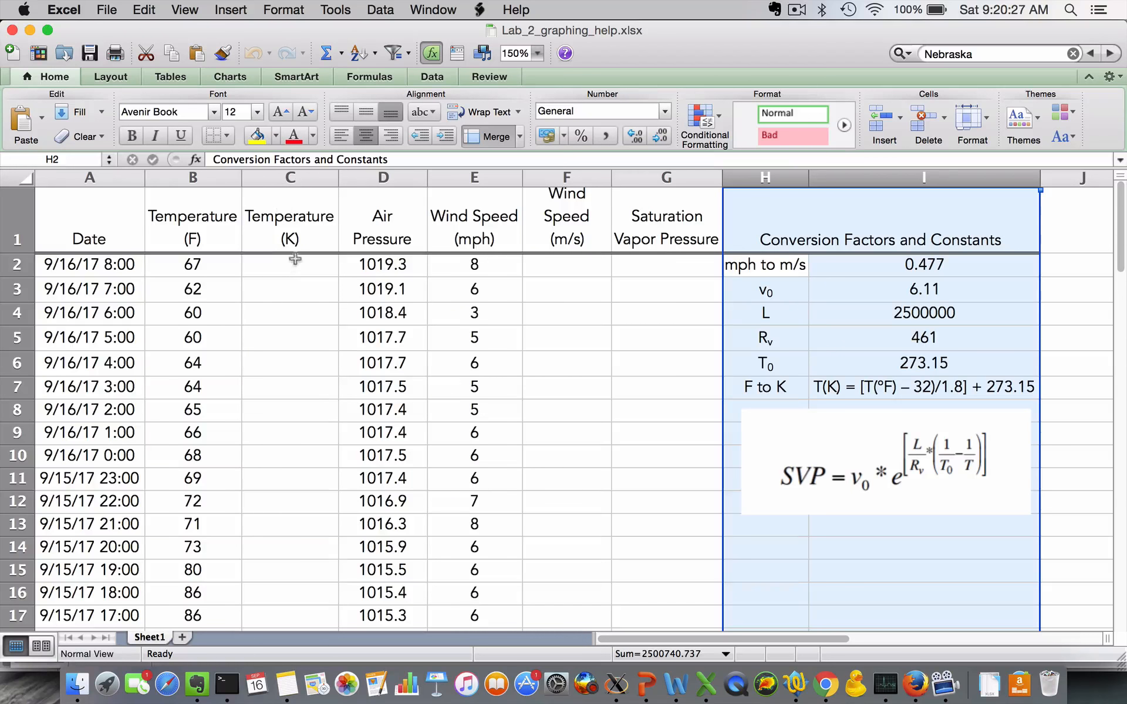
{"action": "left_click", "coordinate": [198, 236]}
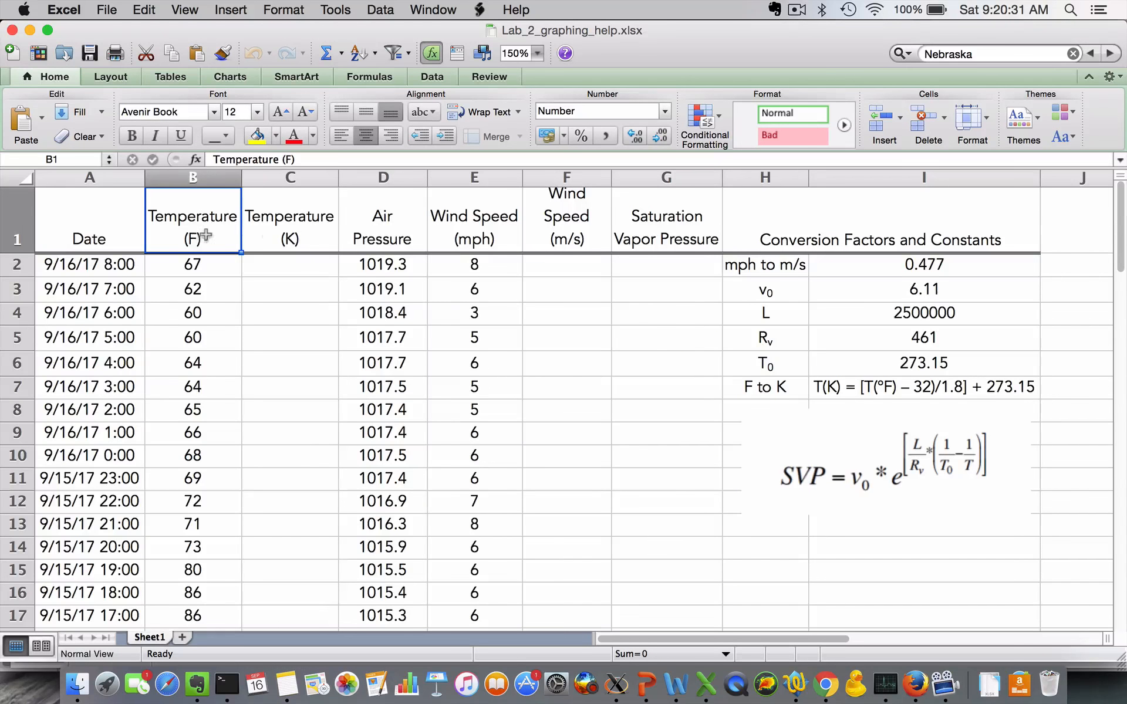
{"action": "left_click", "coordinate": [269, 235]}
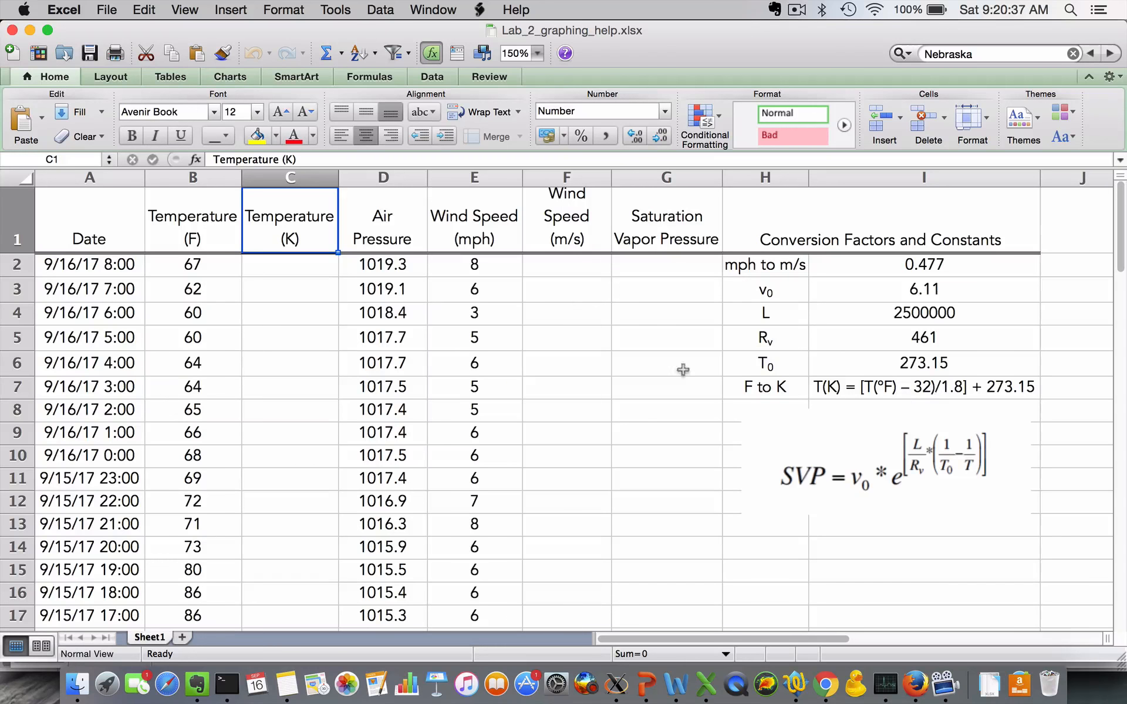
- Enter =(B2-32)/1.8+273.15 in C2 to convert the temperature to Kelvin and fill it down the Temperature (K) column
{"action": "left_click", "coordinate": [292, 267]}
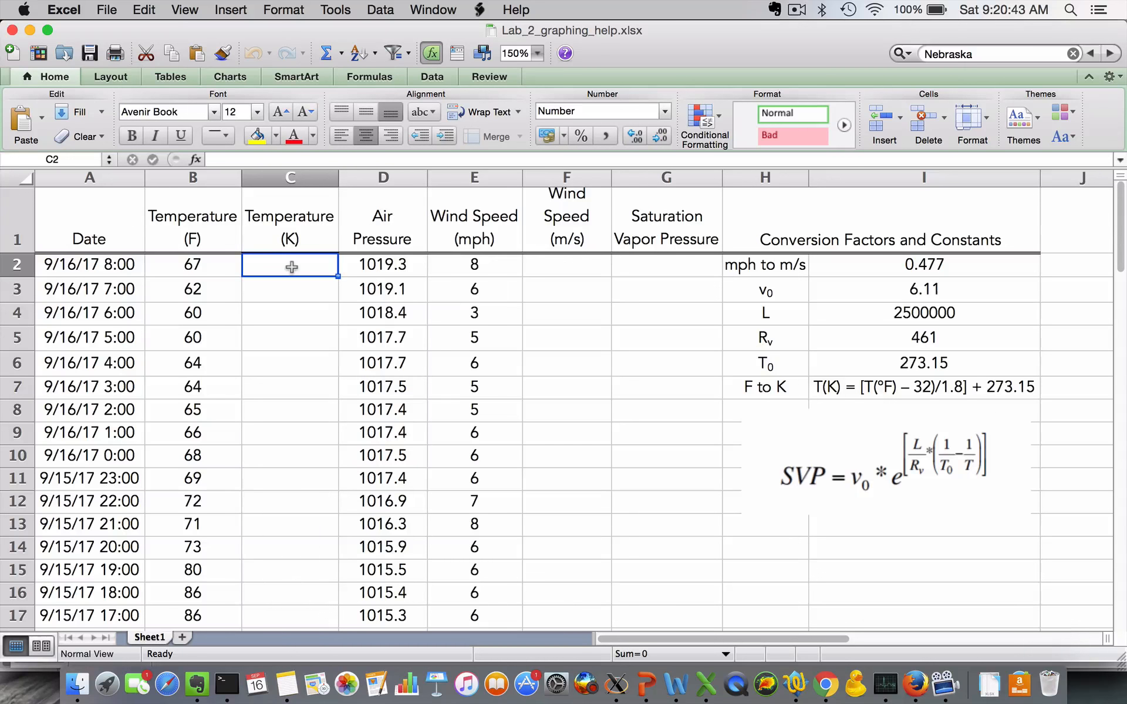
{"action": "type", "text": "="}
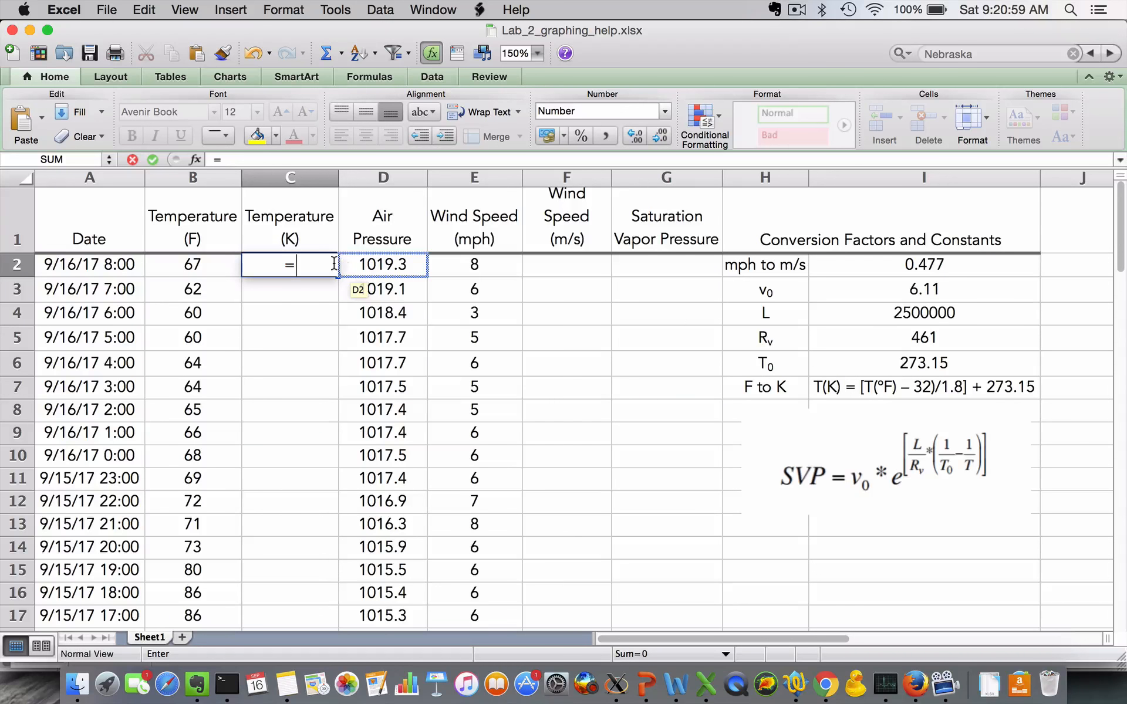
{"action": "type", "text": "("}
{"action": "left_click", "coordinate": [192, 266]}
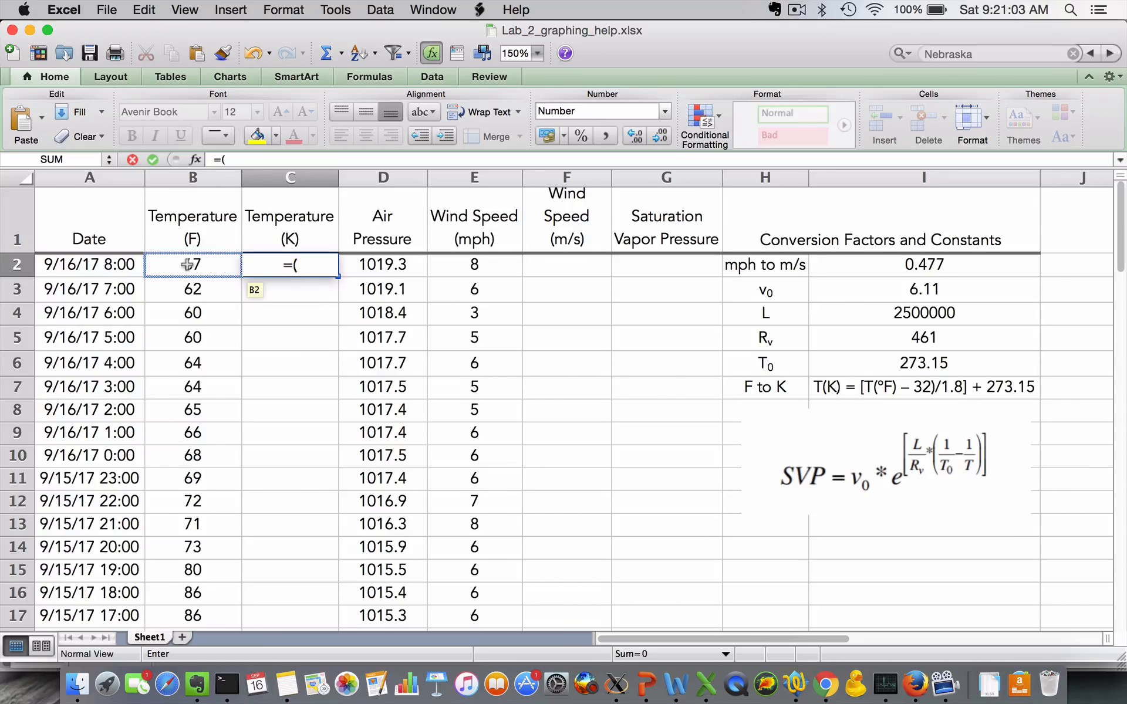
{"action": "left_click", "coordinate": [189, 265]}
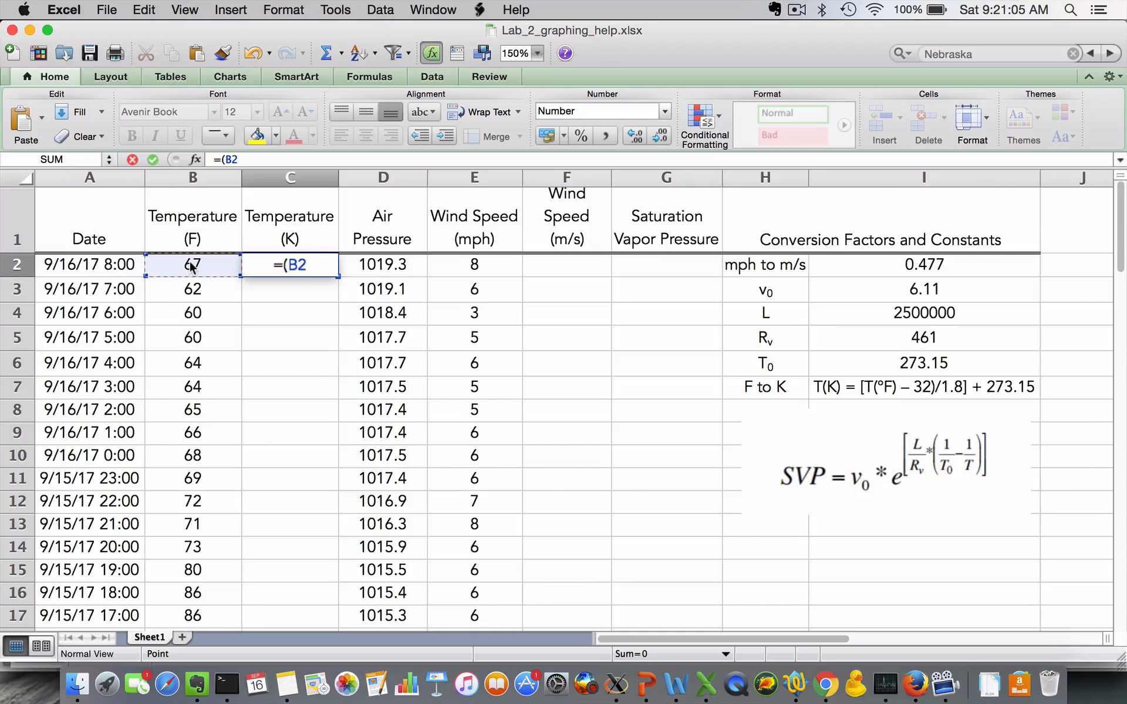
{"action": "type", "text": "-"}
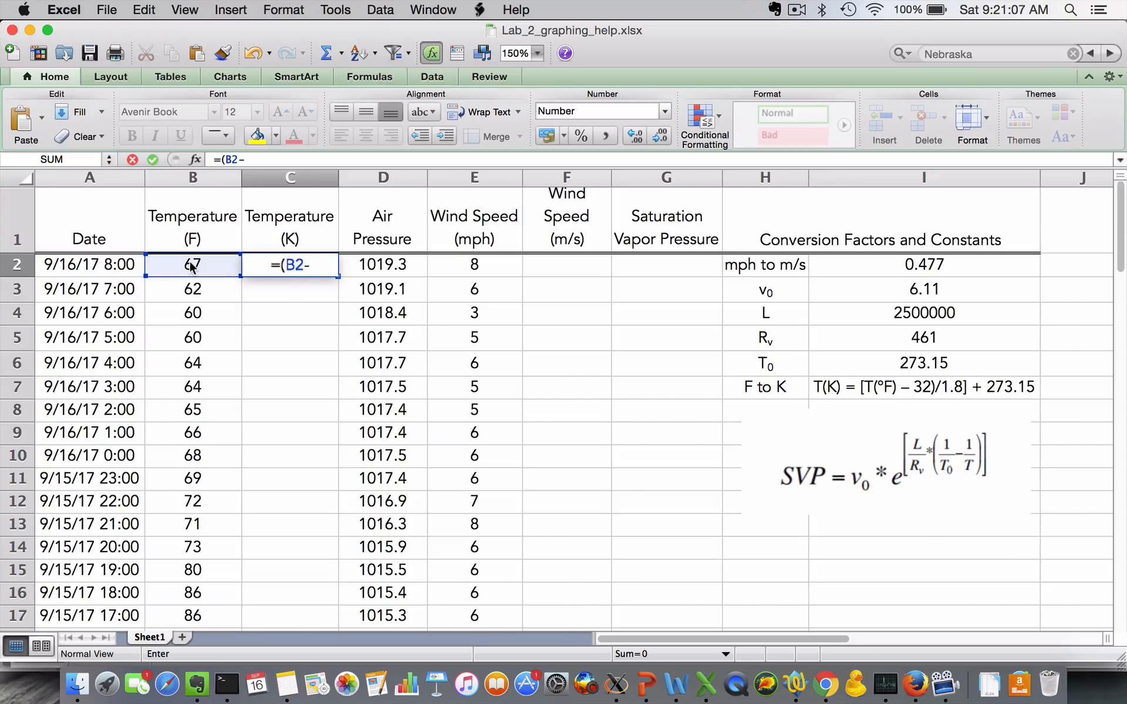
{"action": "type", "text": "32)/1.8+"}
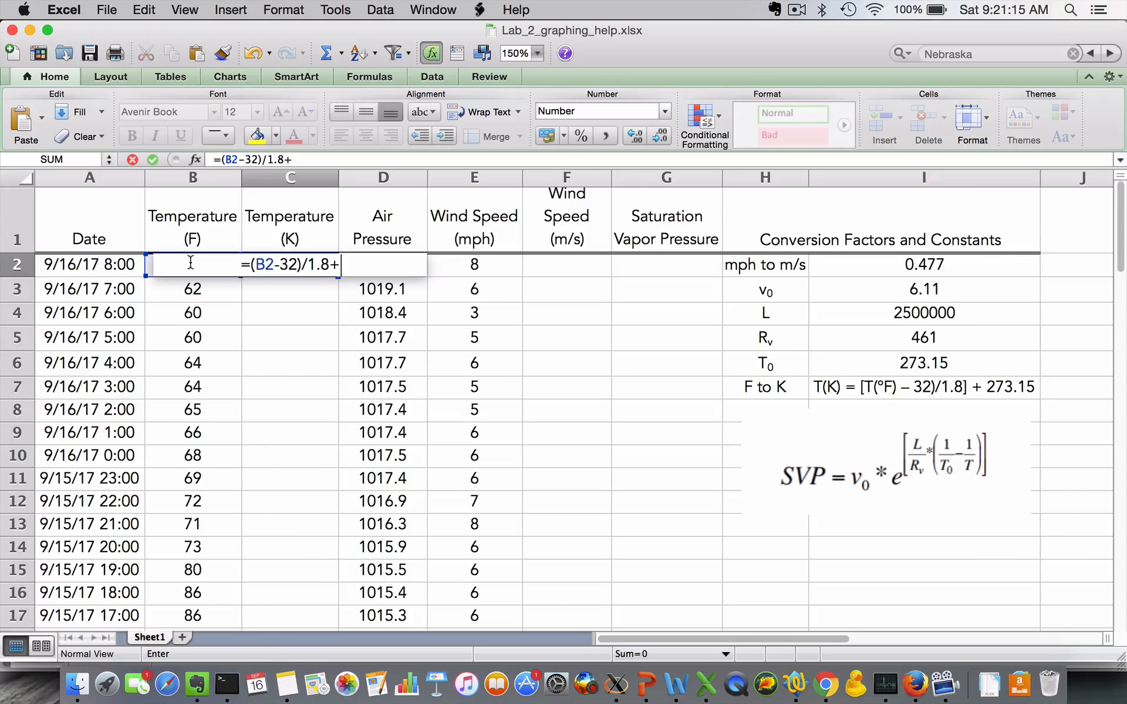
{"action": "type", "text": "273.15"}
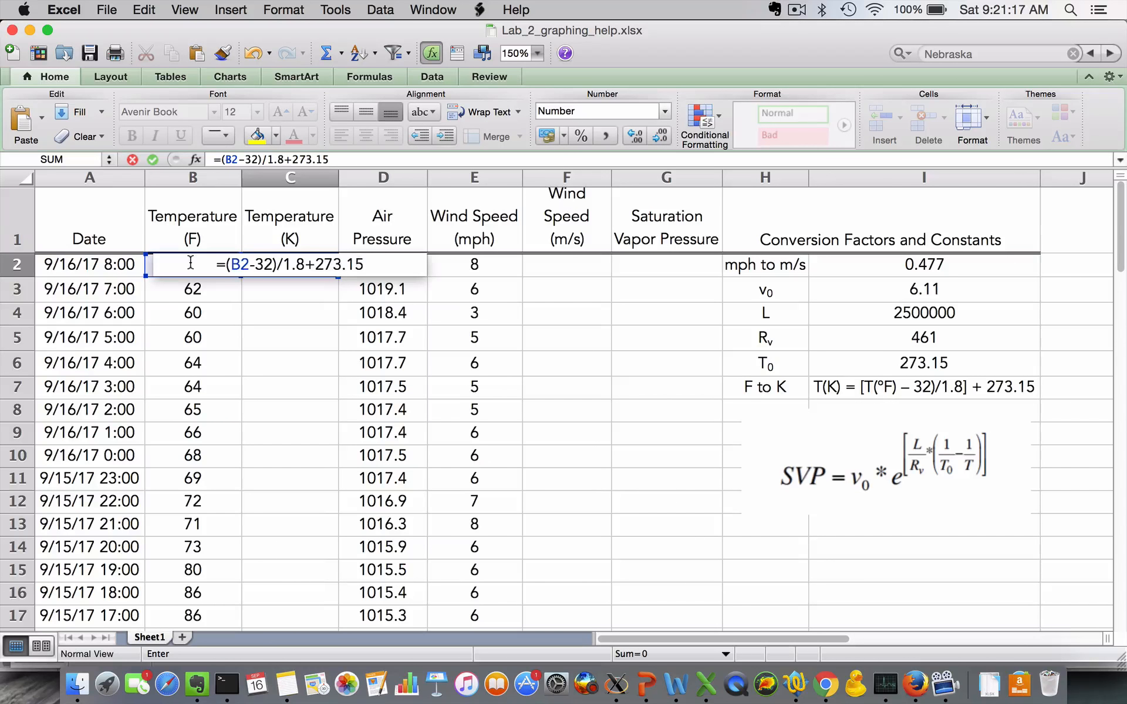
{"action": "key", "text": "Return"}
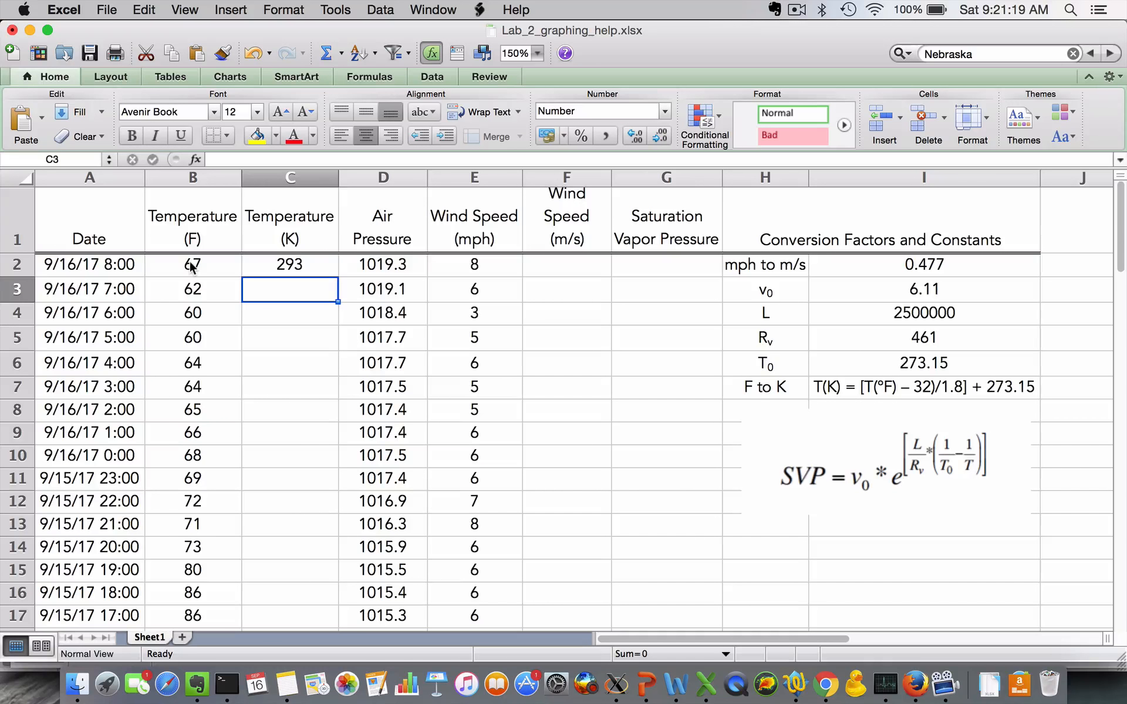
{"action": "left_click", "coordinate": [309, 270]}
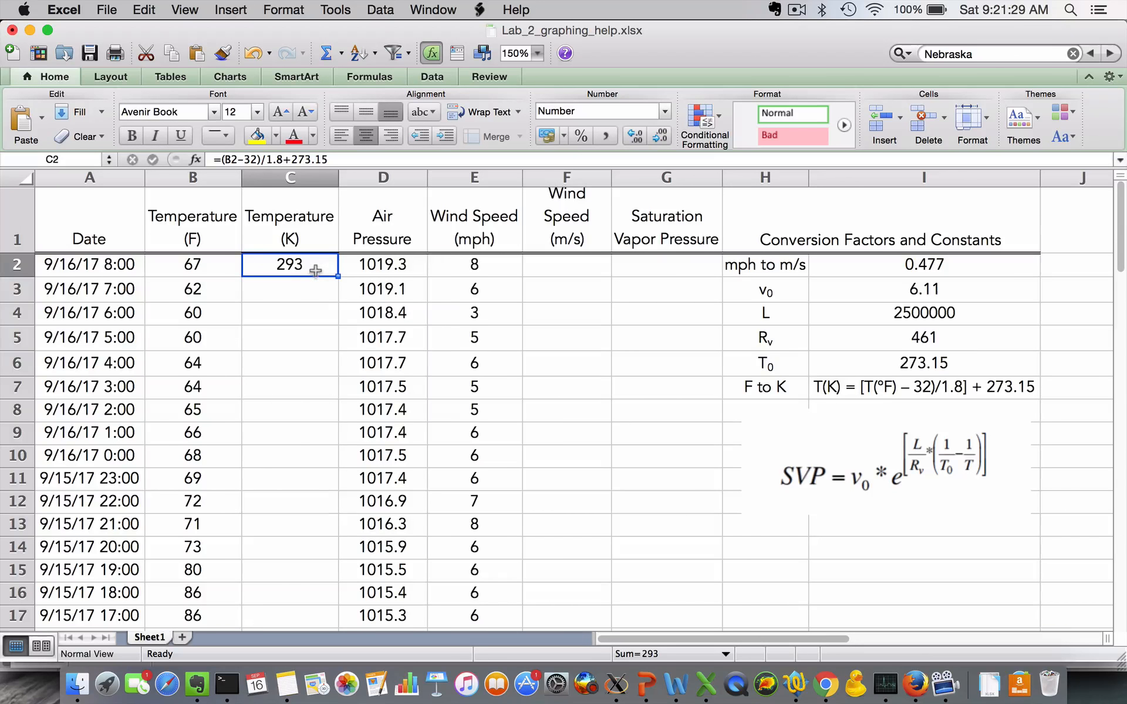
{"action": "double_click", "coordinate": [338, 276]}
- Enter =E2*I2 in F2 to convert wind speed to m/s and fill it down the Wind Speed (m/s) column
{"action": "left_click", "coordinate": [471, 268]}
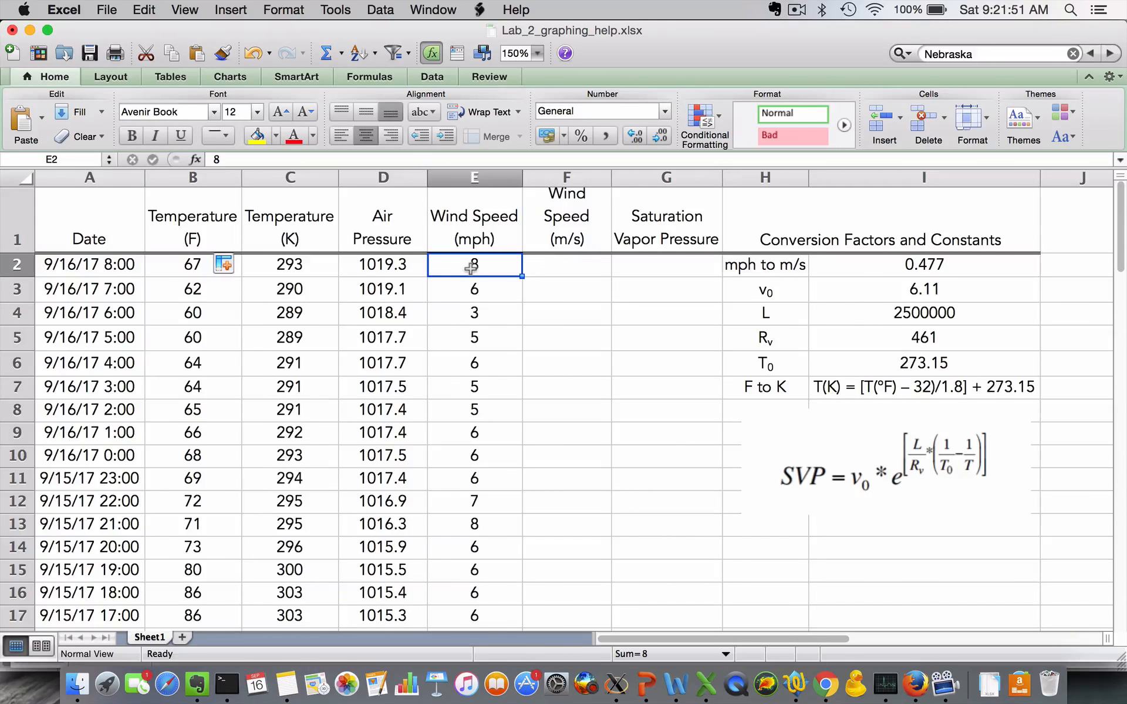
{"action": "left_click", "coordinate": [549, 265]}
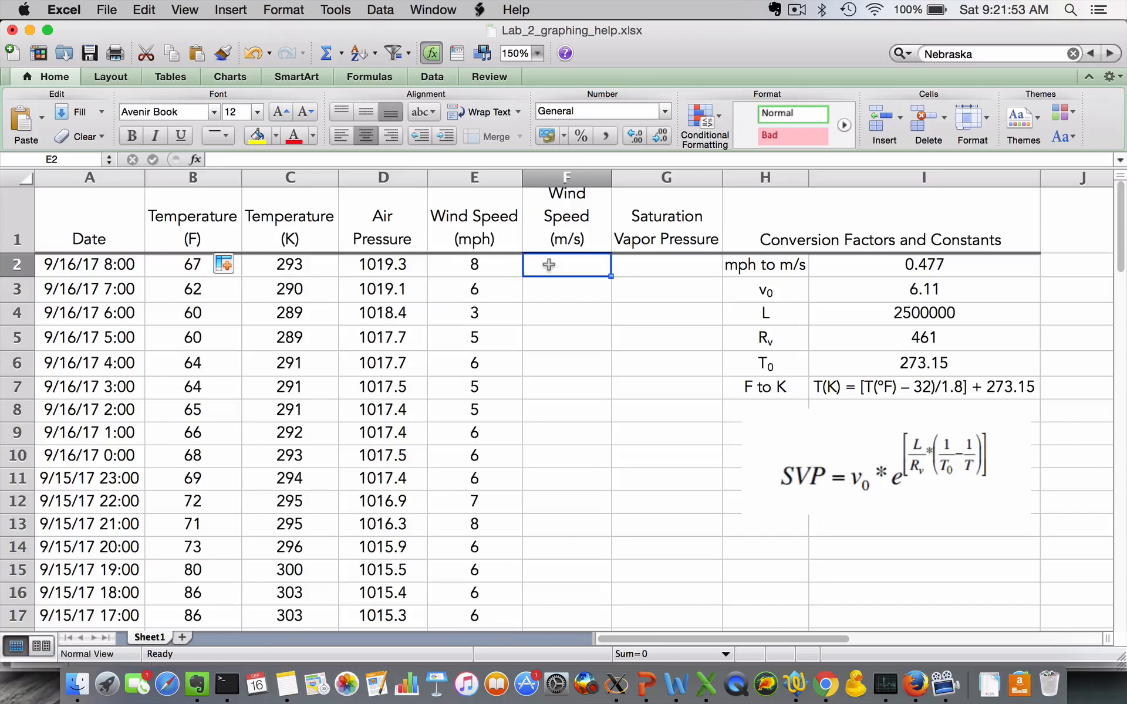
{"action": "type", "text": "="}
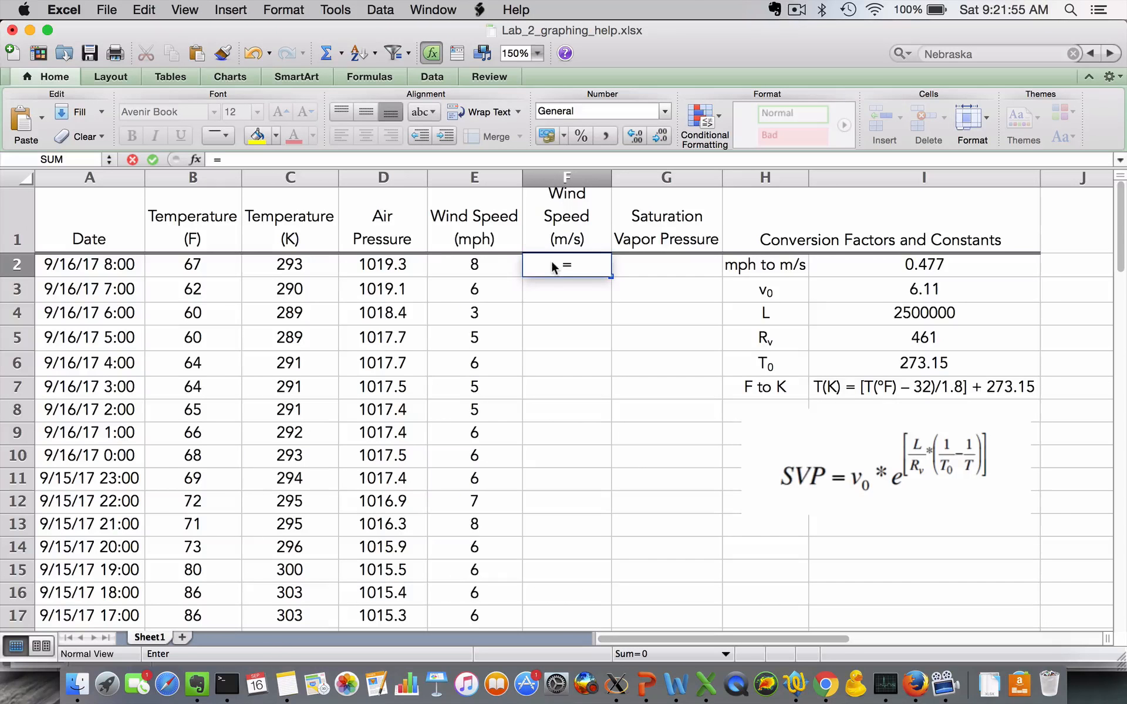
{"action": "left_click", "coordinate": [485, 269]}
{"action": "type", "text": "*"}
{"action": "left_click", "coordinate": [900, 265]}
{"action": "key", "text": "Return"}
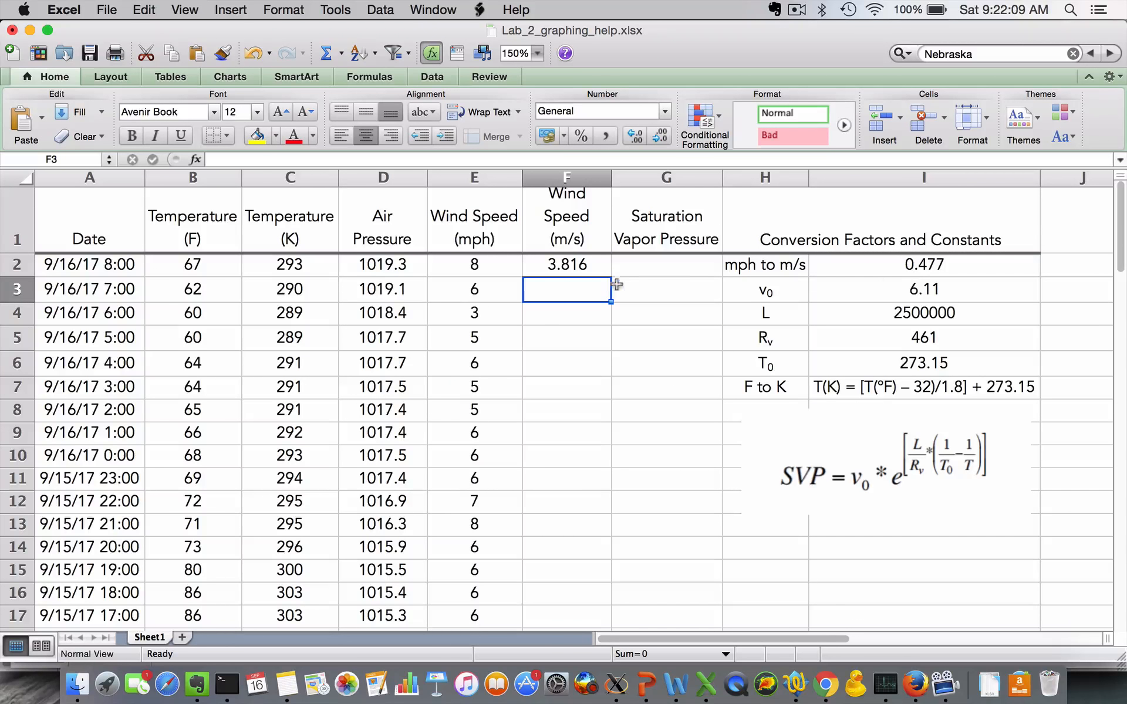
{"action": "left_click", "coordinate": [580, 265]}
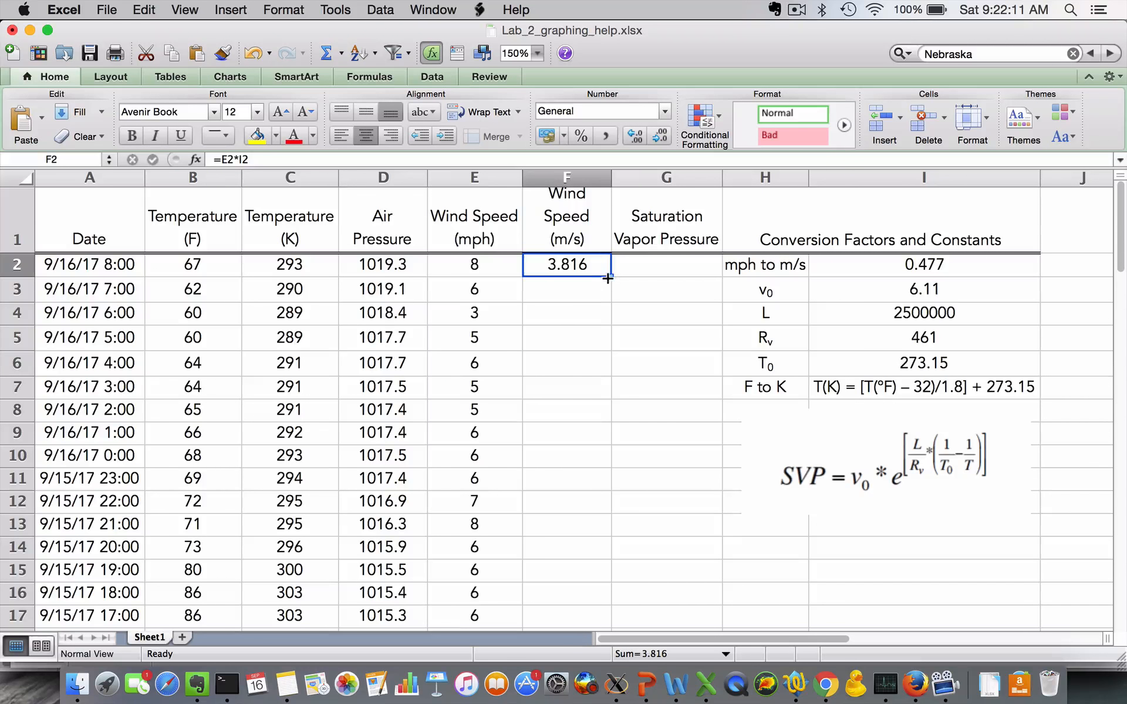
{"action": "double_click", "coordinate": [607, 278]}
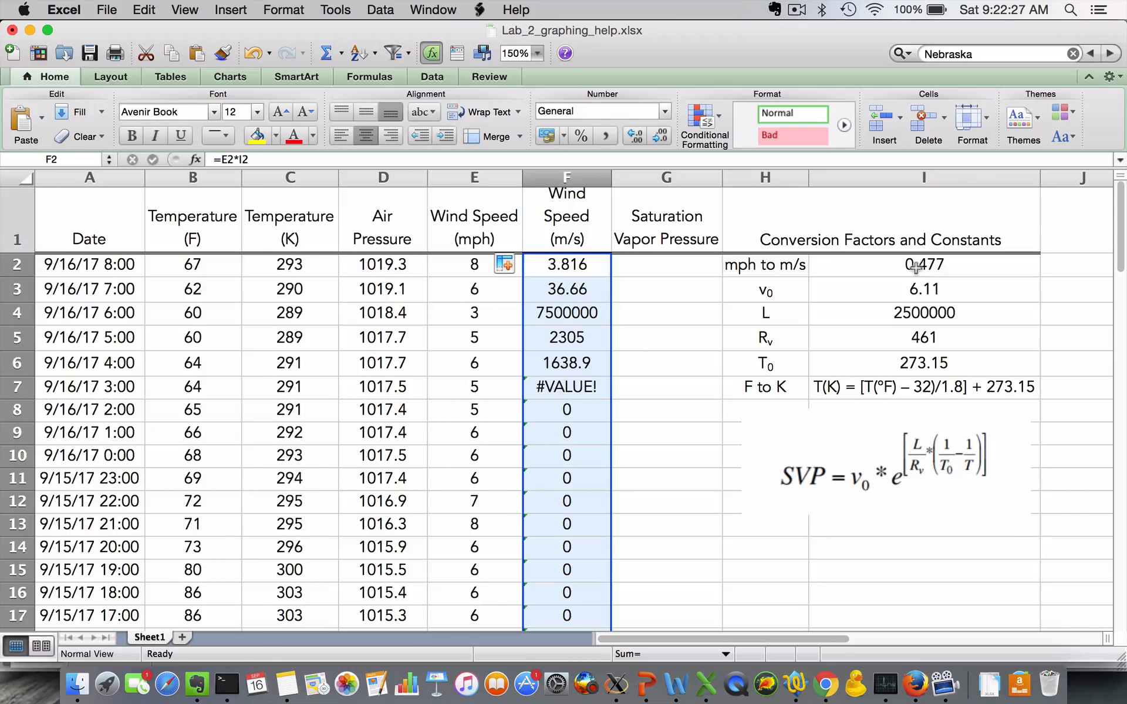
- Save the workbook and change the formula in F2 to =E2*$I$2, making the conversion factor reference absolute
{"action": "left_click", "coordinate": [563, 269]}
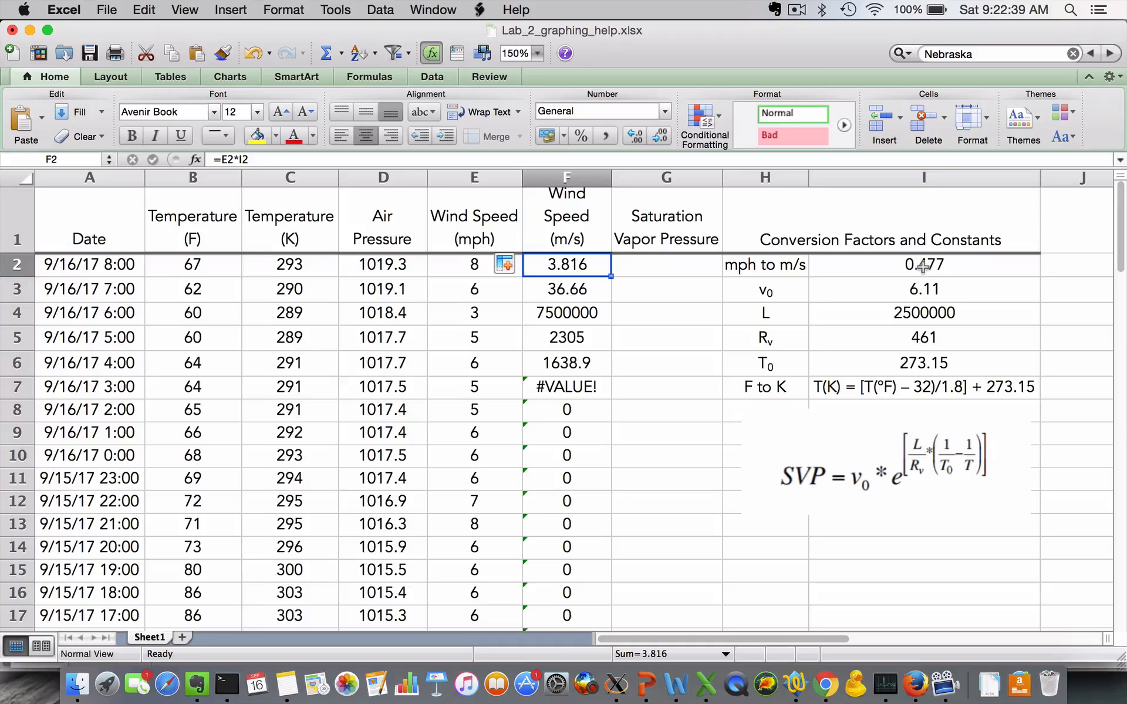
{"action": "key", "text": "super+s"}
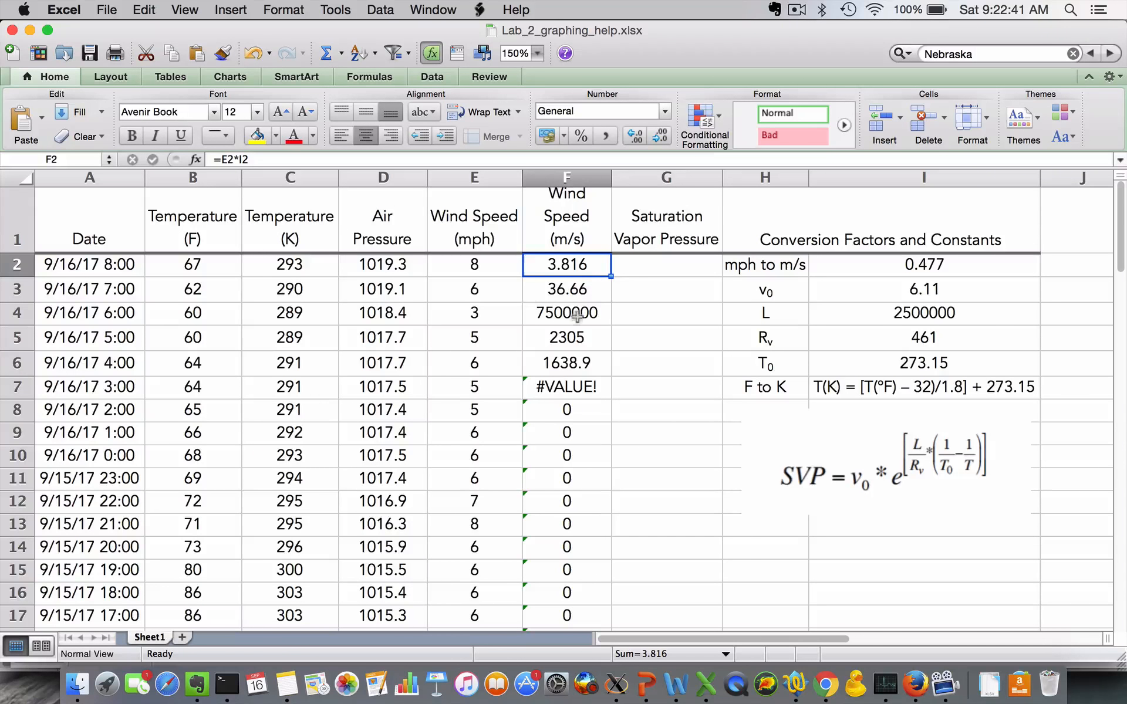
{"action": "double_click", "coordinate": [573, 270]}
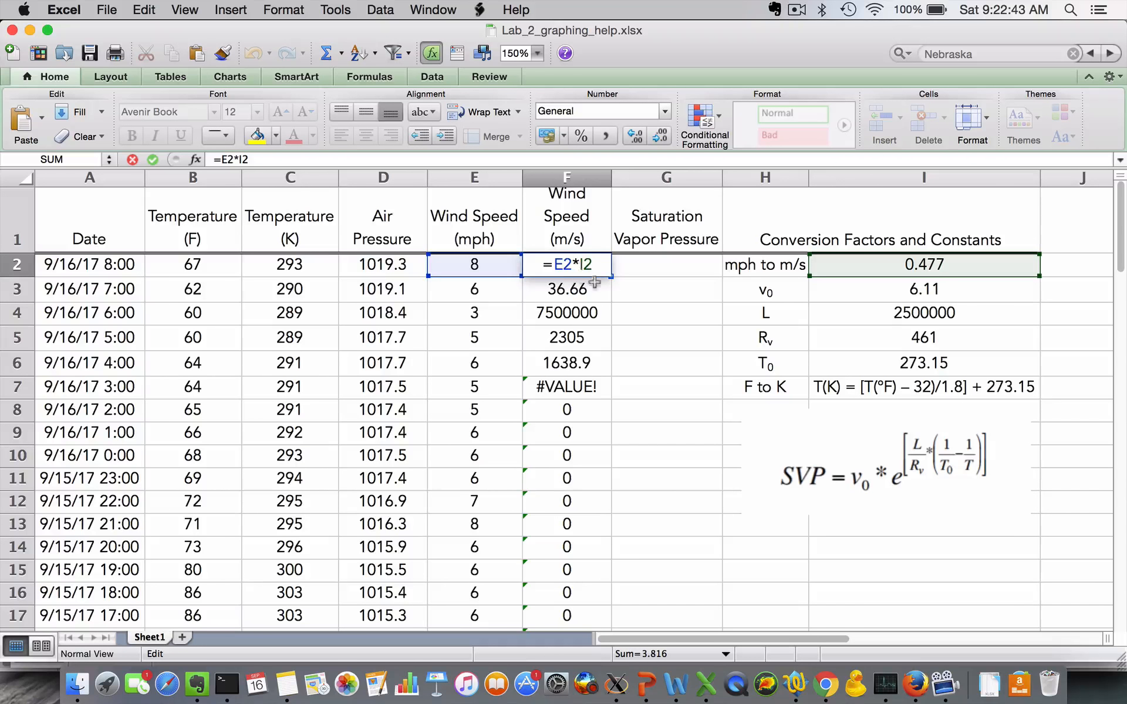
{"action": "type", "text": "$I$"}
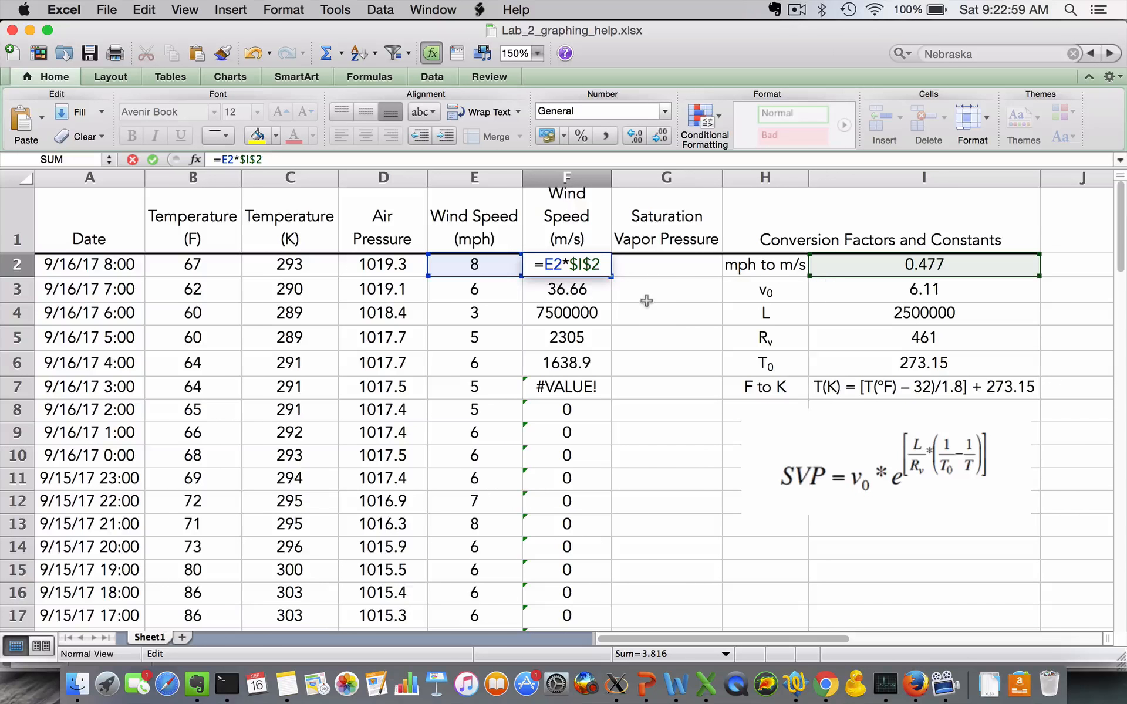
{"action": "key", "text": "Return"}
{"action": "left_click", "coordinate": [587, 265]}
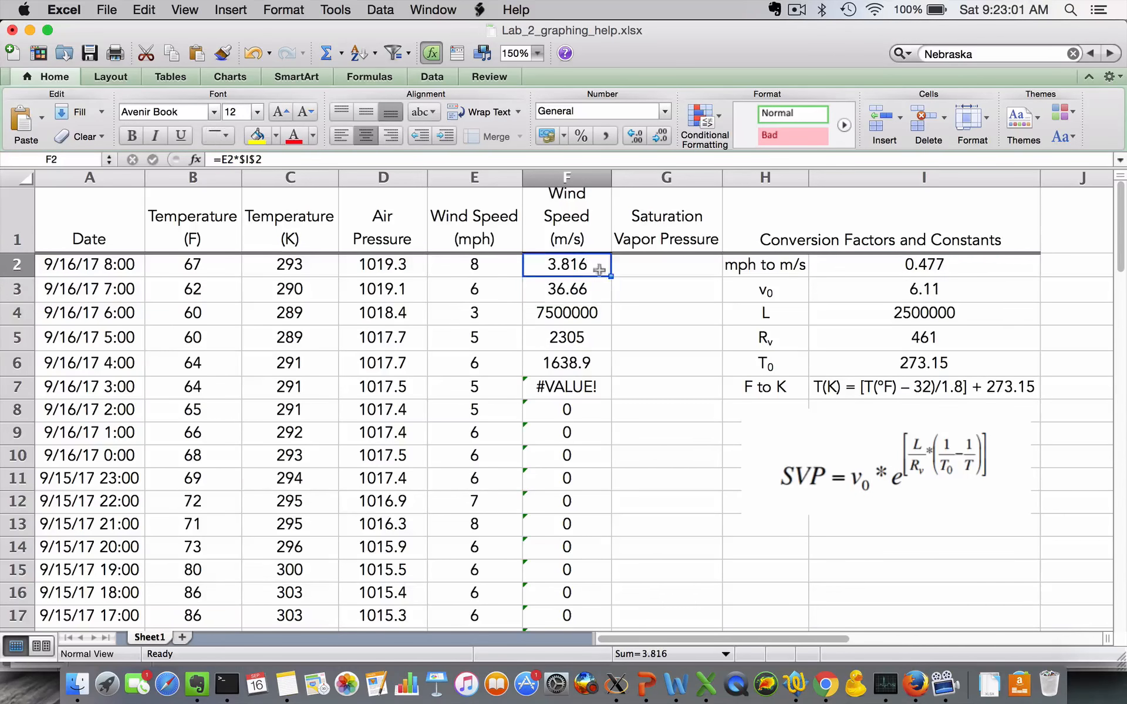